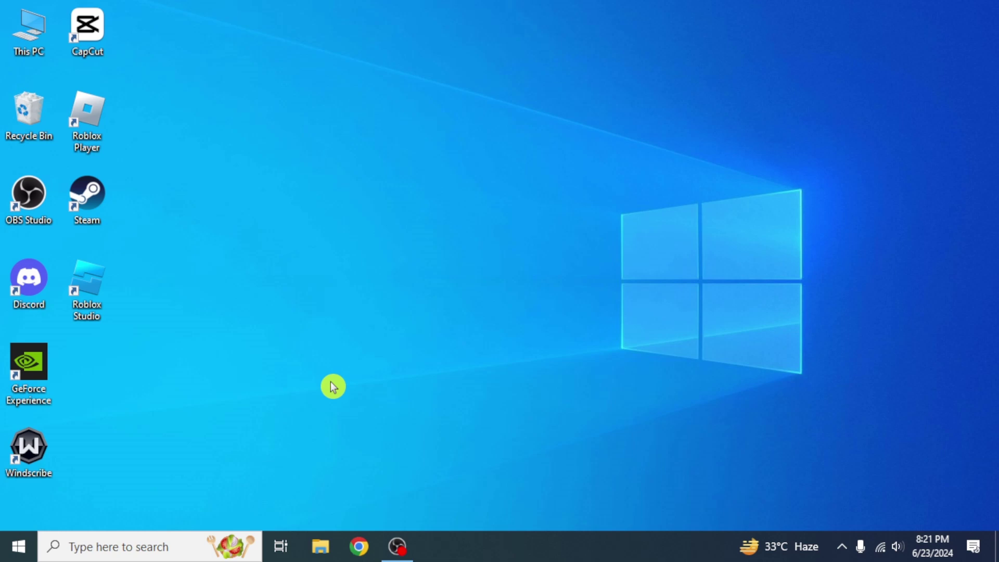
- Launch Chrome and go to the Stripe website by searching 'stripe'
left_click(361, 546)
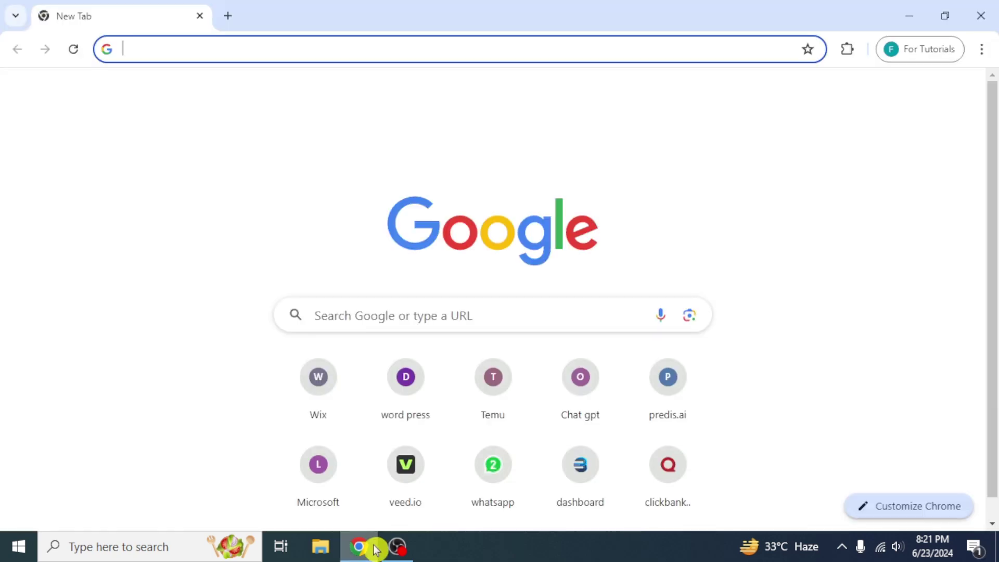
type("stri")
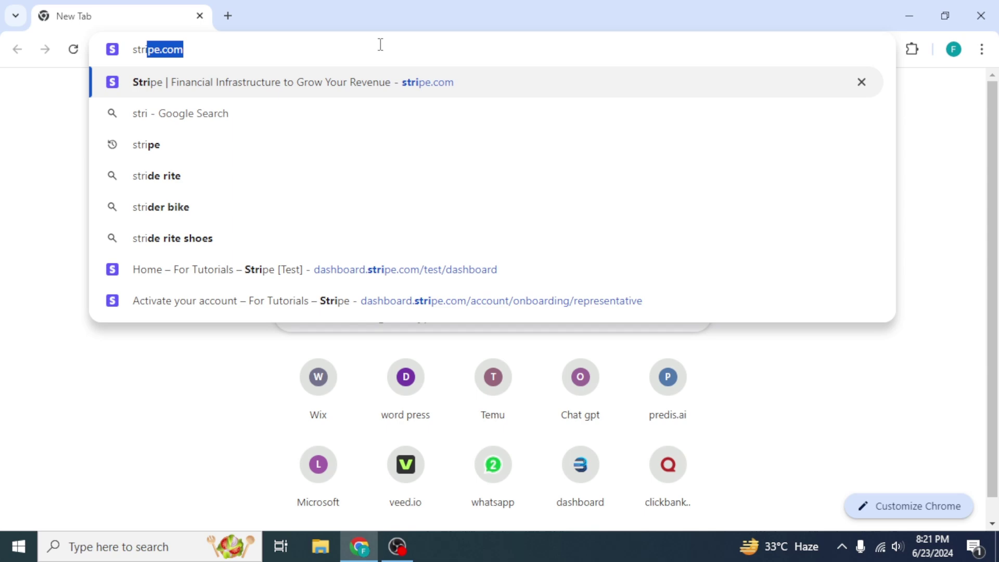
type("pe")
key("Return")
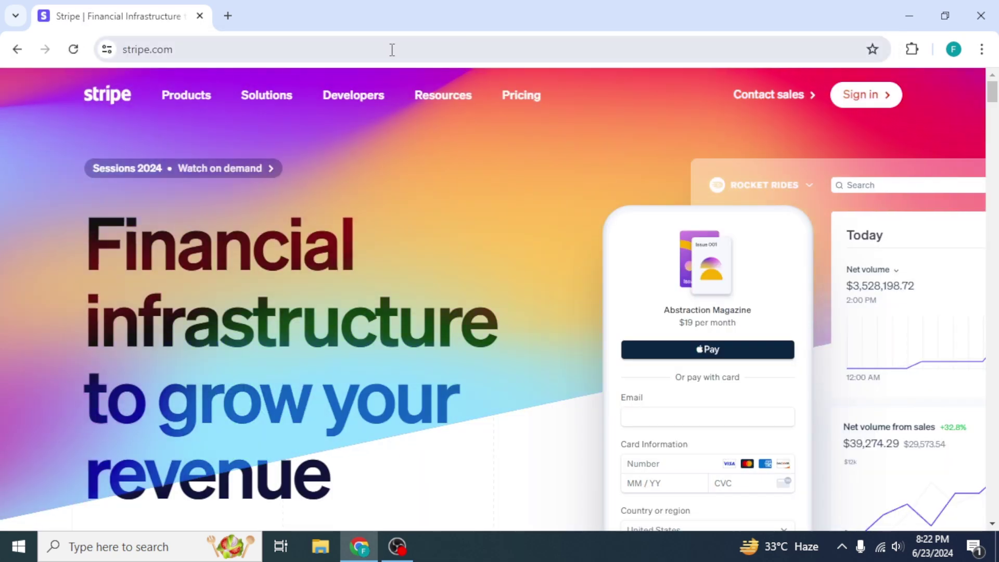
- Sign in to the Stripe test-mode dashboard and go to the Developers area
left_click(863, 102)
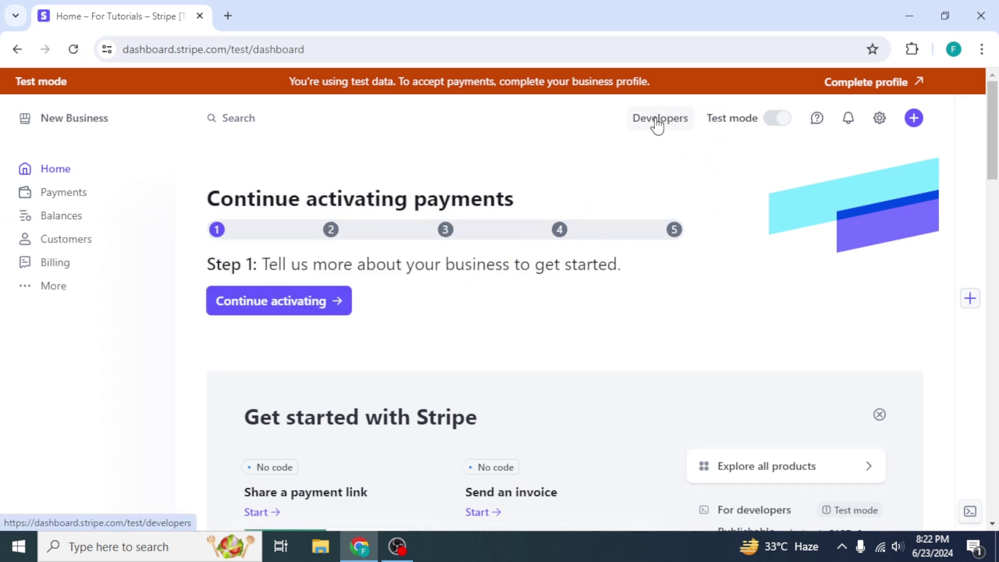
left_click(656, 126)
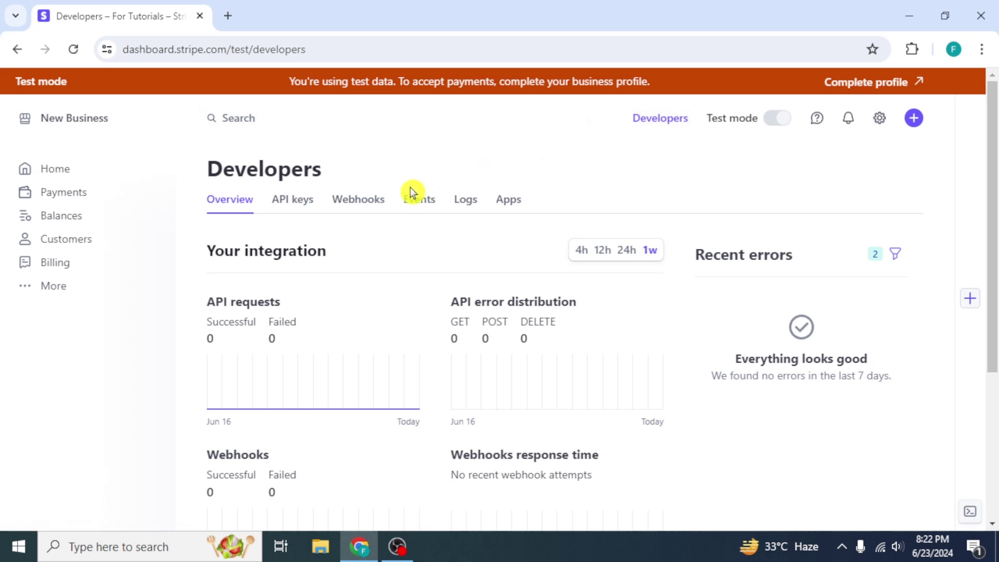
- On the API keys tab, reveal the full secret test key and highlight it
left_click(286, 209)
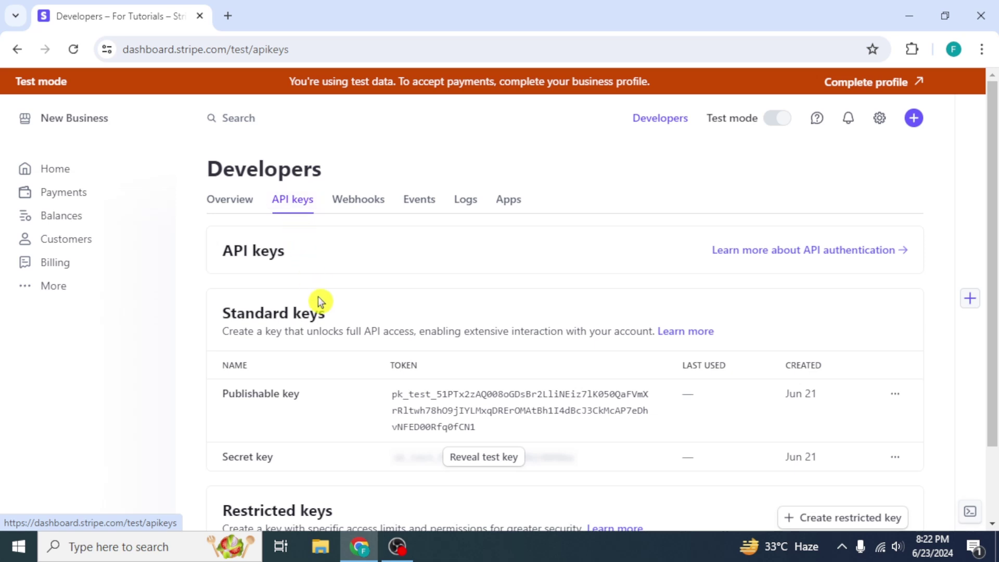
scroll(344, 320, "down", 1)
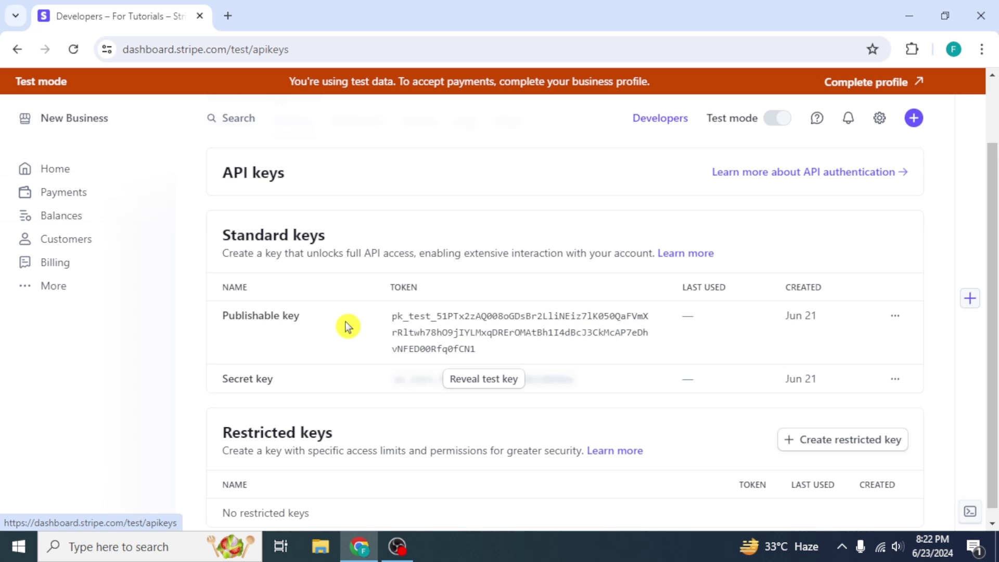
left_click(490, 380)
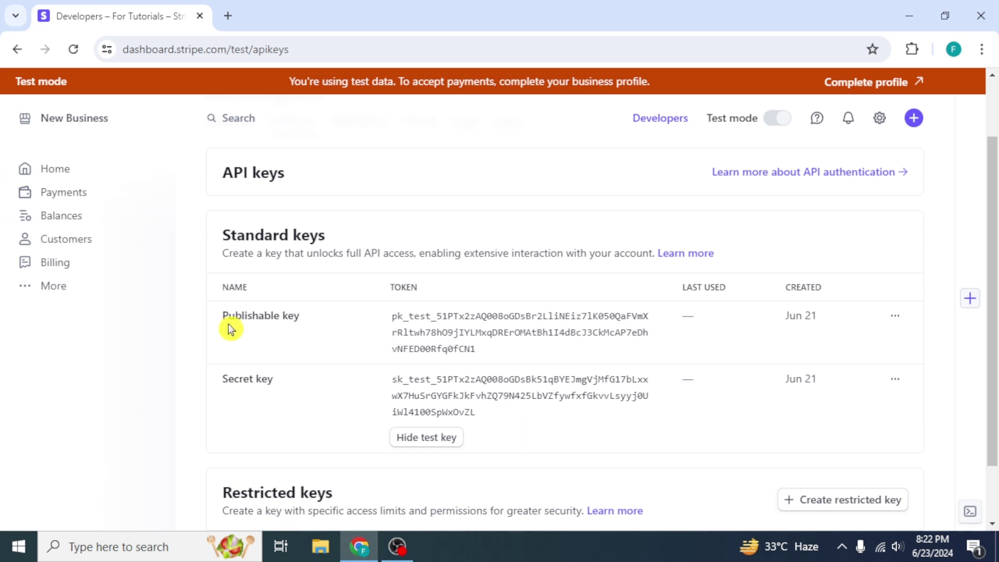
left_click_drag(223, 316, 301, 317)
left_click(224, 380)
scroll(301, 383, "up", 2)
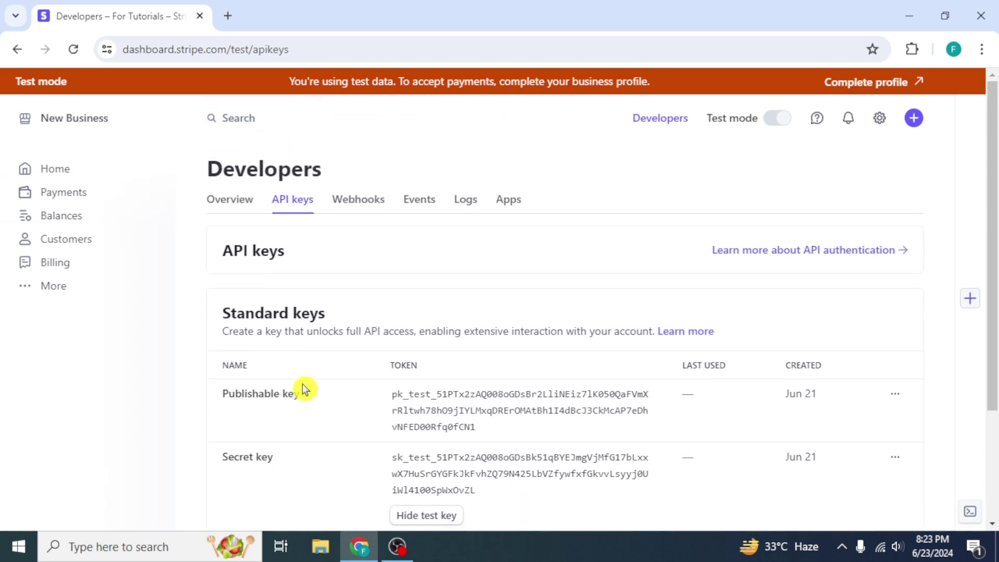
- Start a new webhook endpoint, visiting its URL and description fields and the event list
left_click(383, 201)
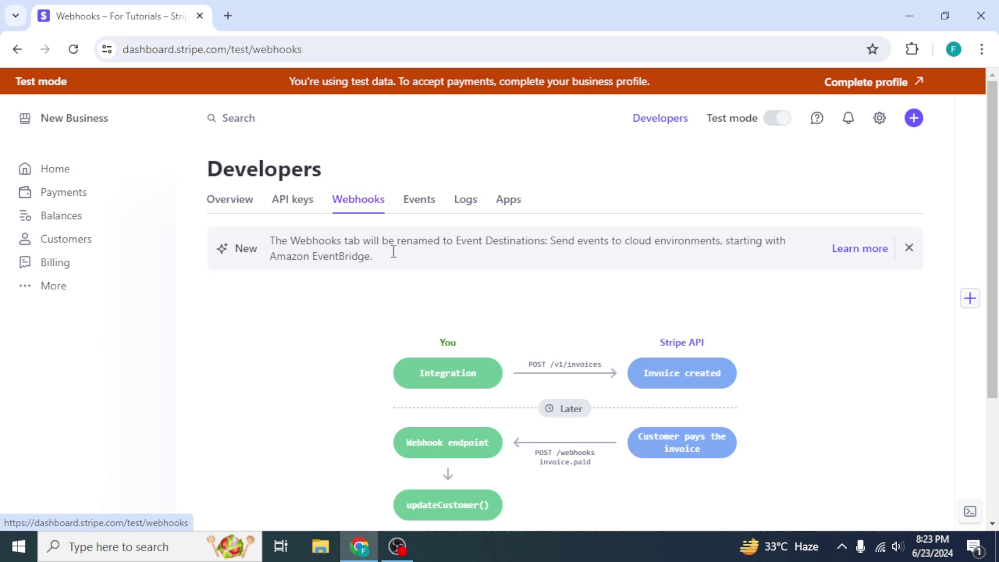
scroll(392, 290, "down", 3)
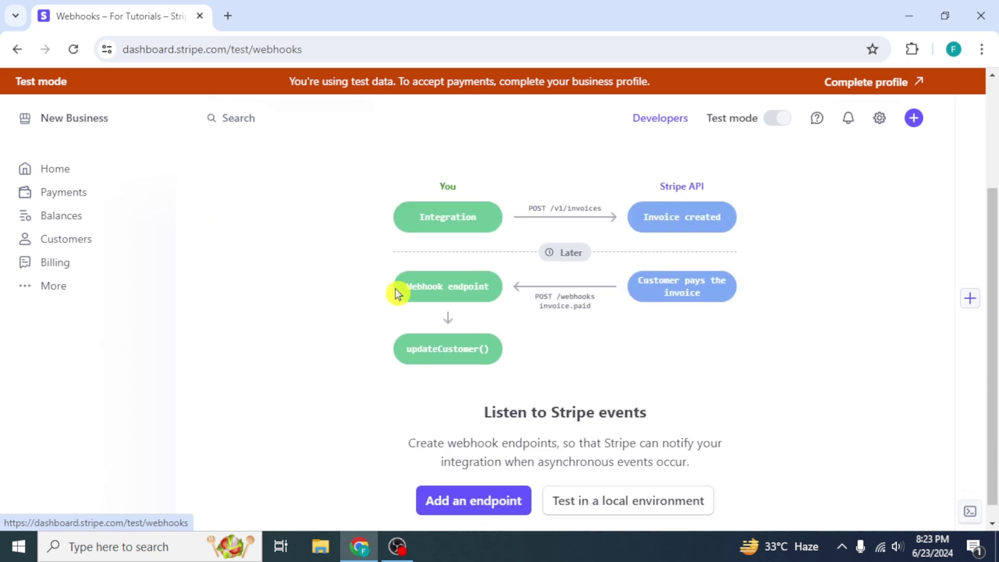
left_click(484, 477)
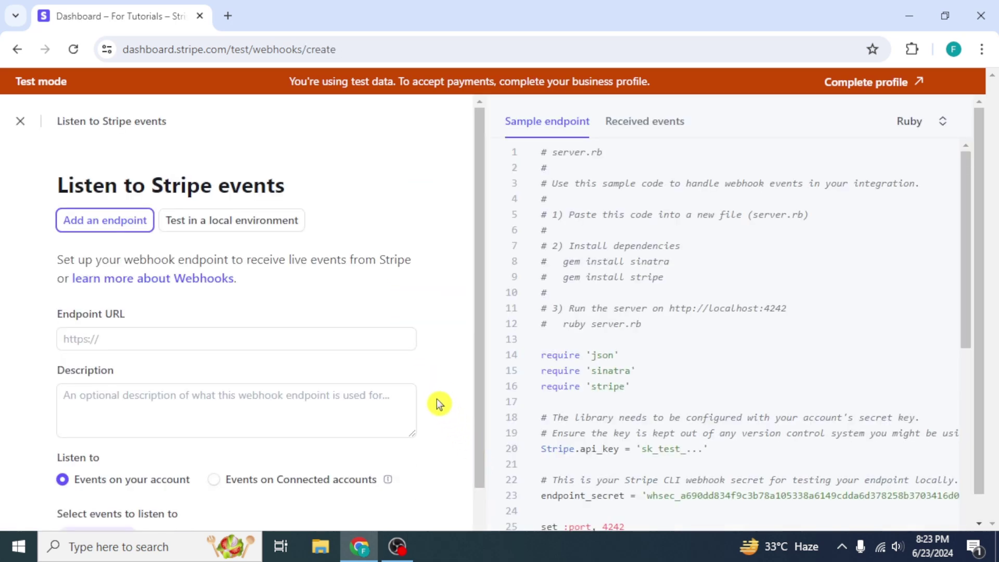
left_click(388, 344)
left_click(359, 401)
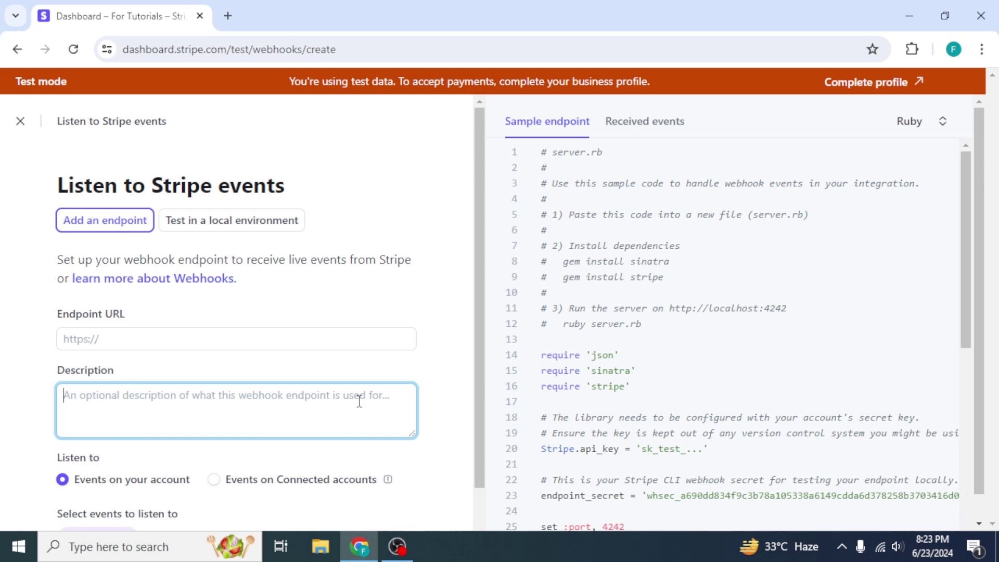
scroll(359, 401, "down", 1)
left_click(111, 475)
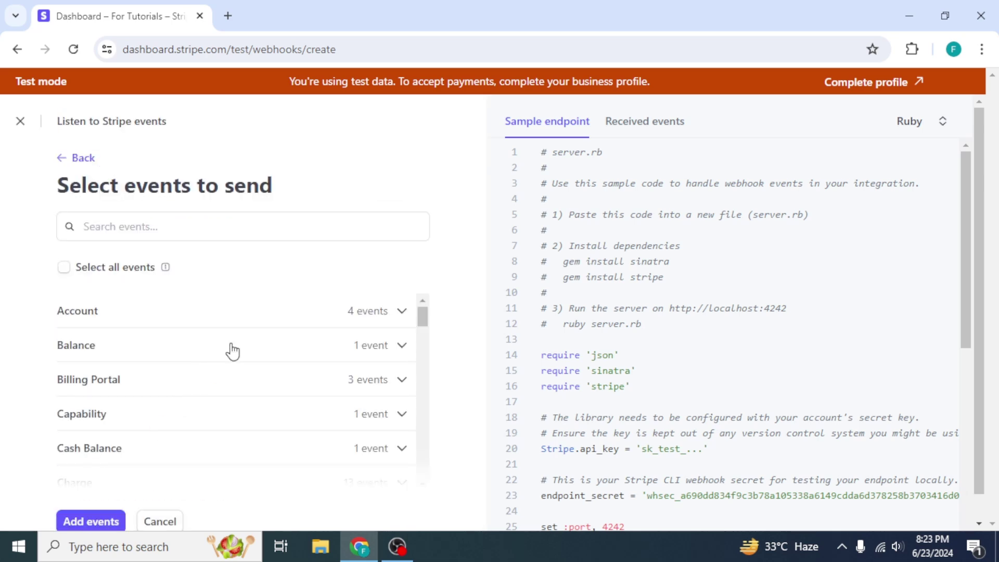
left_click(88, 524)
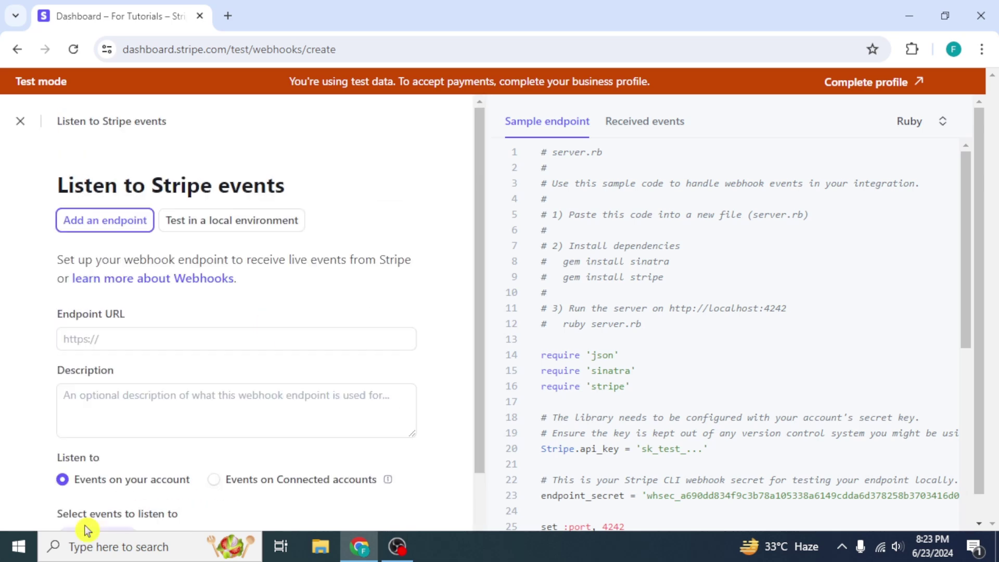
- Leave the webhook form, reveal the secret test key again, and begin a restricted key
left_click(20, 122)
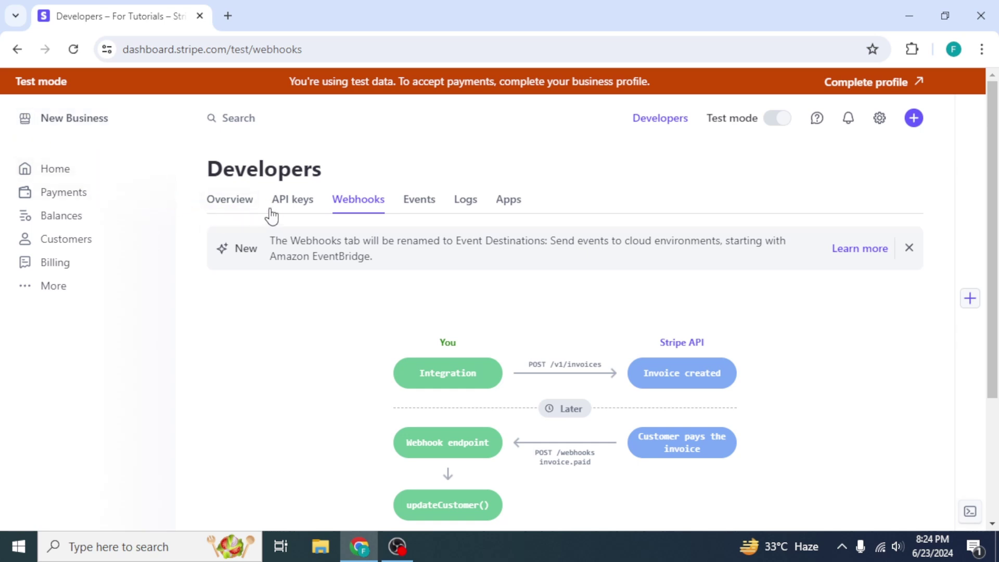
left_click(297, 202)
scroll(296, 212, "down", 2)
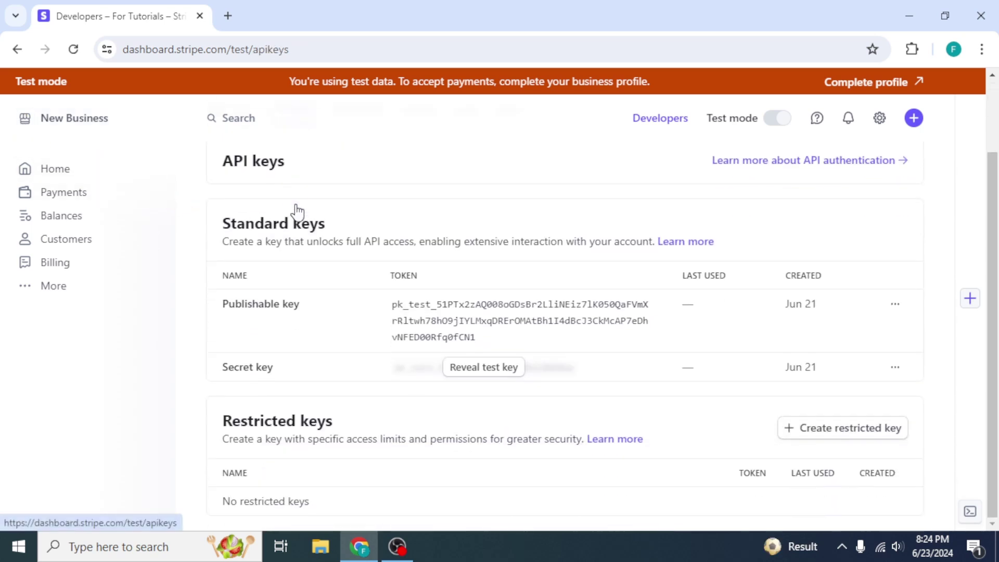
left_click(471, 375)
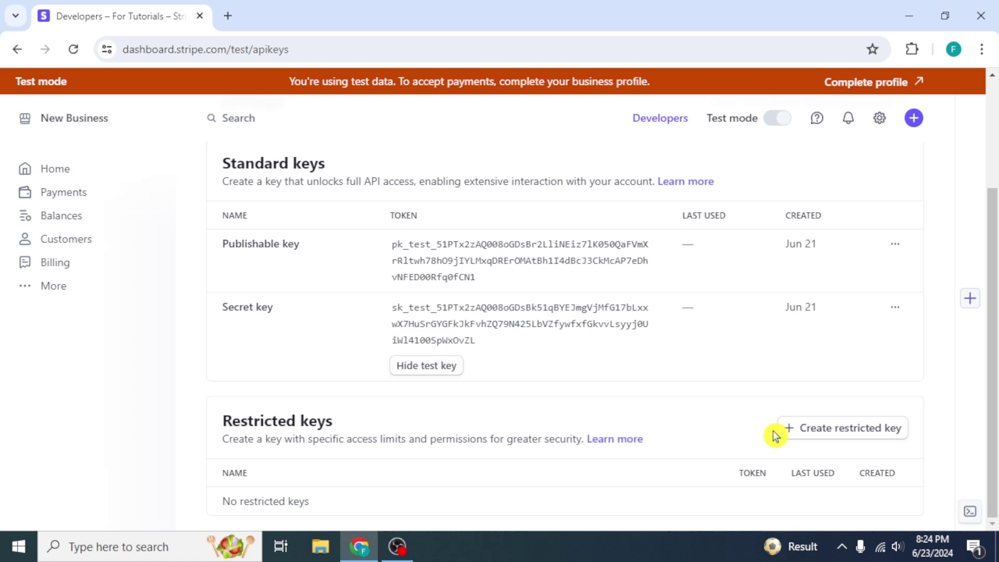
left_click(807, 440)
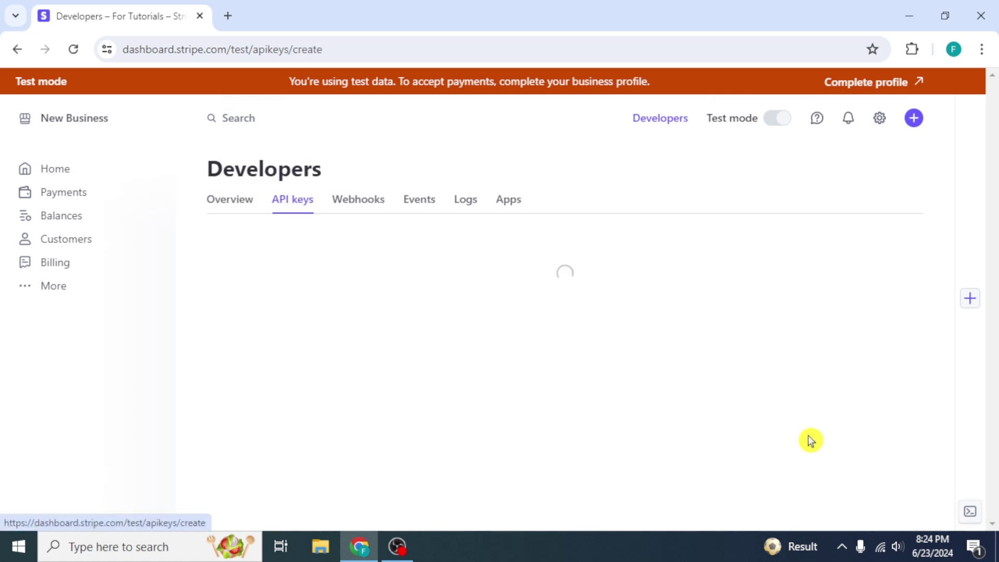